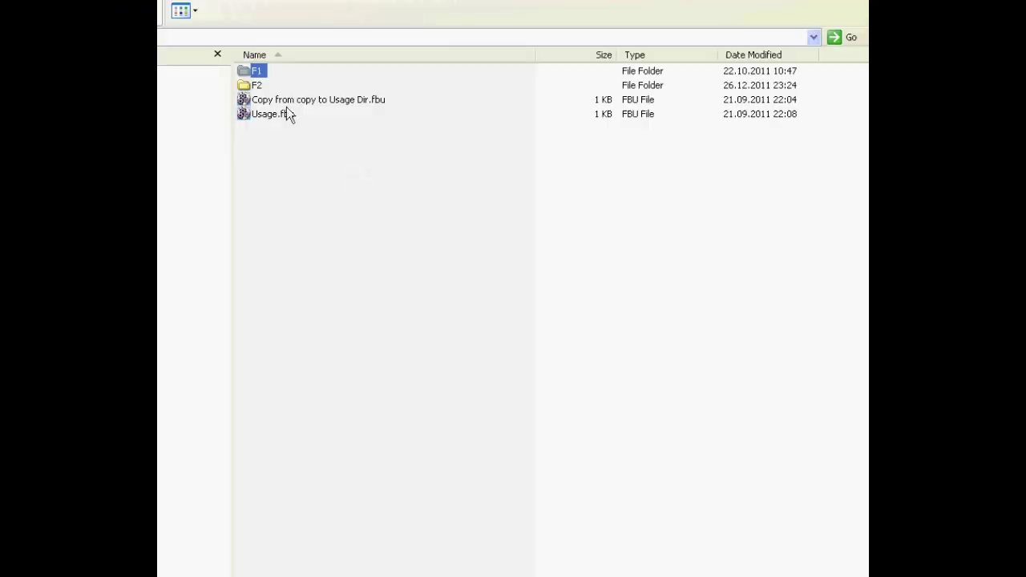
Step: Add the F1 folder as the source directory and the F2 folder as its target directory for the backup
left_click_drag(256, 71, 255, 66)
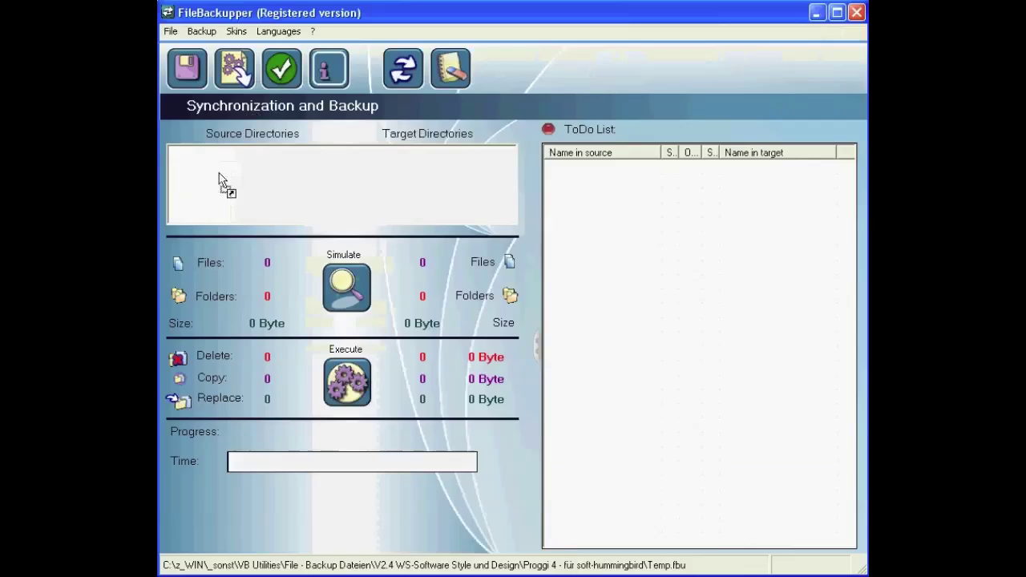
left_click_drag(222, 181, 236, 196)
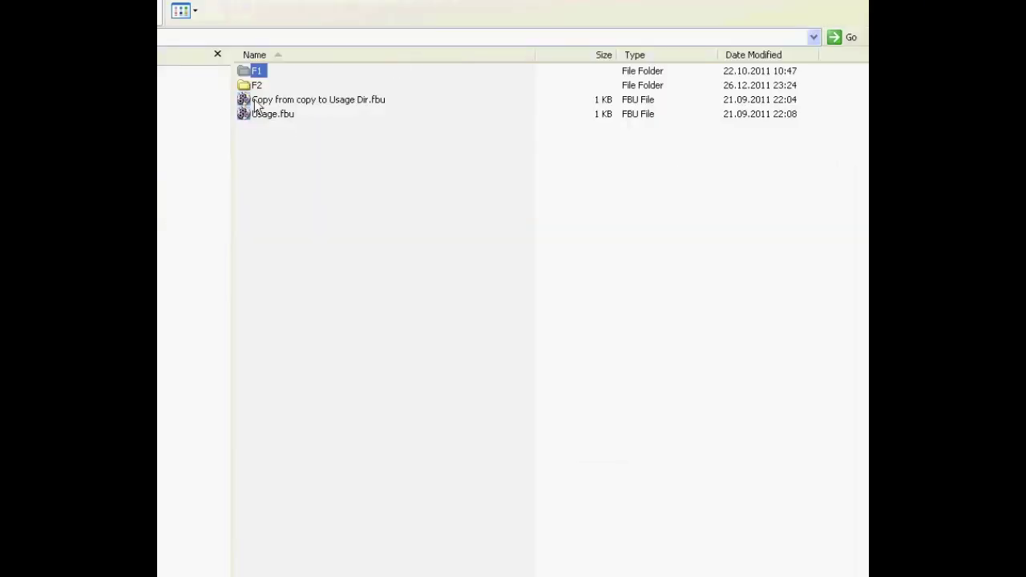
left_click_drag(257, 85, 292, 85)
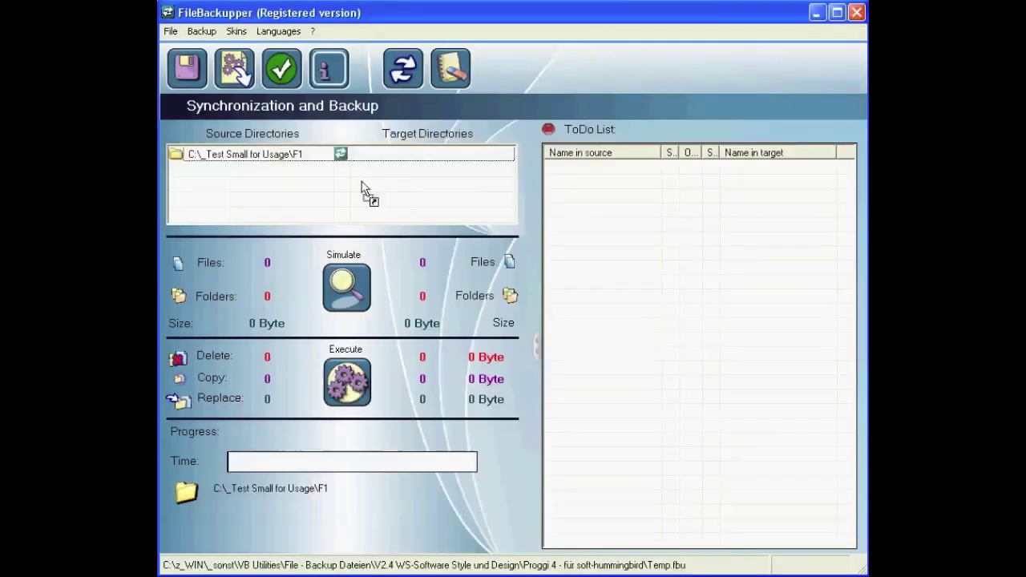
left_click_drag(362, 195, 386, 187)
Step: Simulate the F1 to F2 backup and execute the pending operations, accepting the confirmation and completion messages
left_click(347, 286)
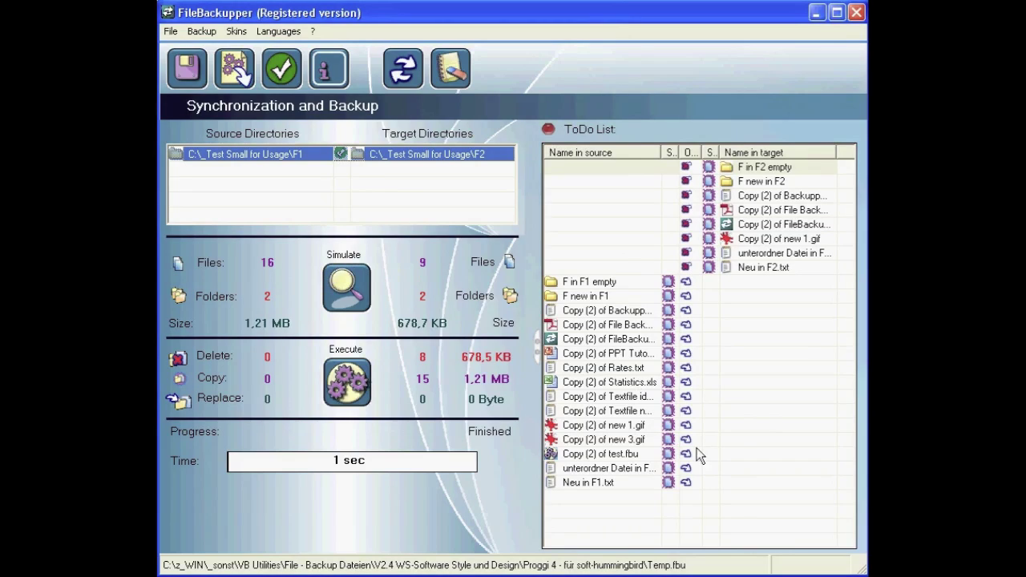
left_click(355, 377)
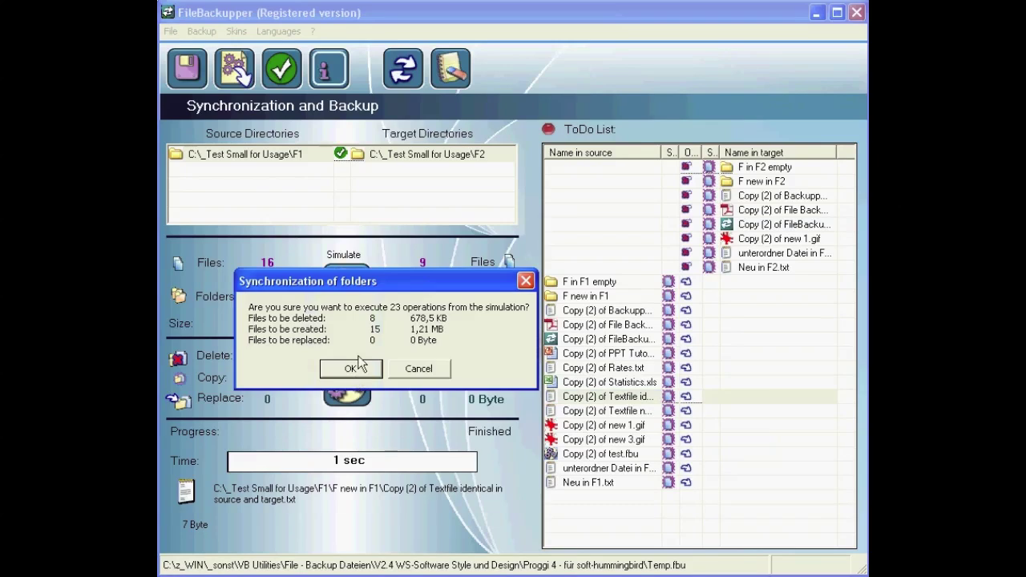
left_click(356, 367)
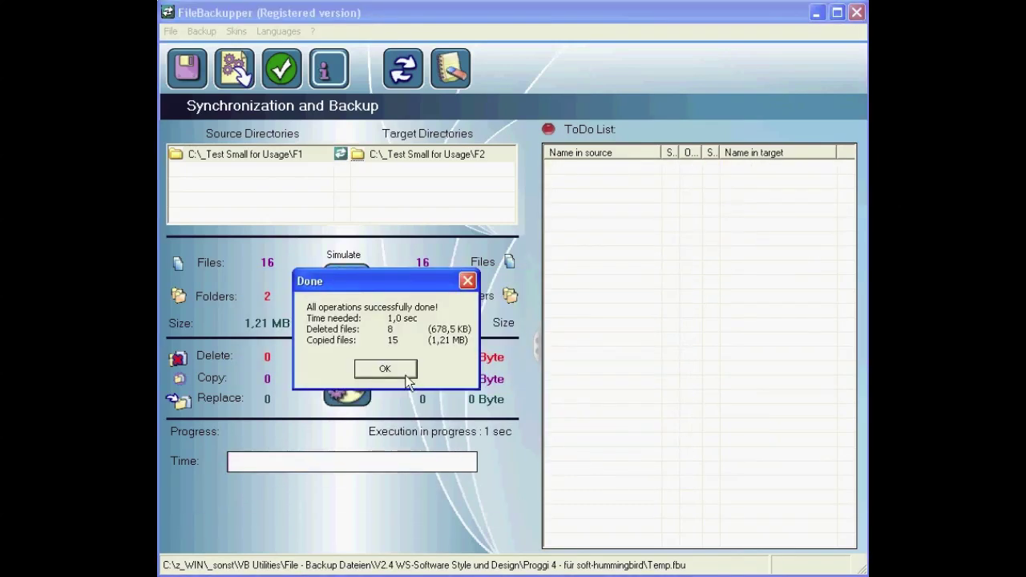
left_click(404, 373)
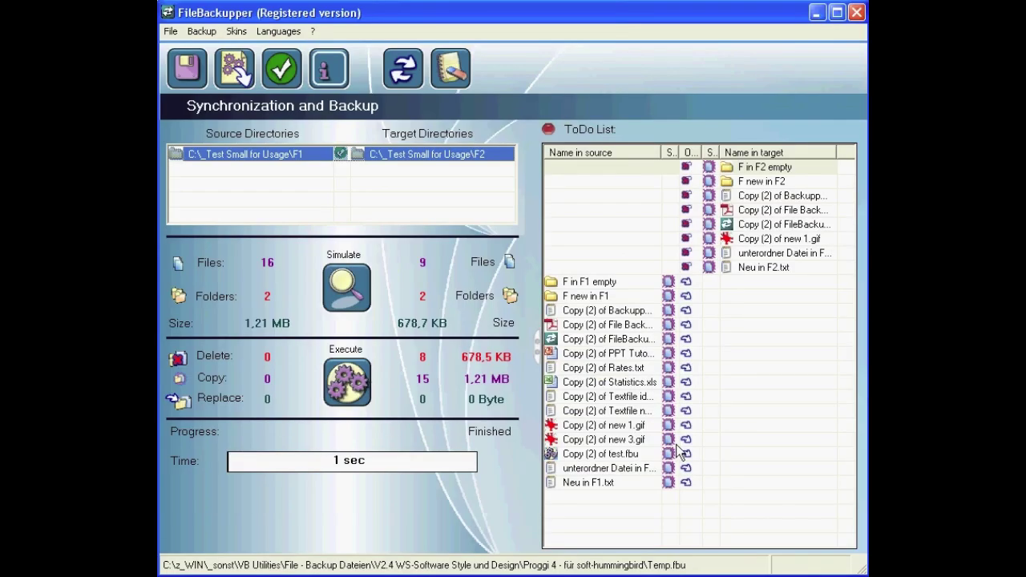
Step: Open Copy (2) of Rates.txt from the ToDo list in Notepad to inspect its contents
left_click(591, 401)
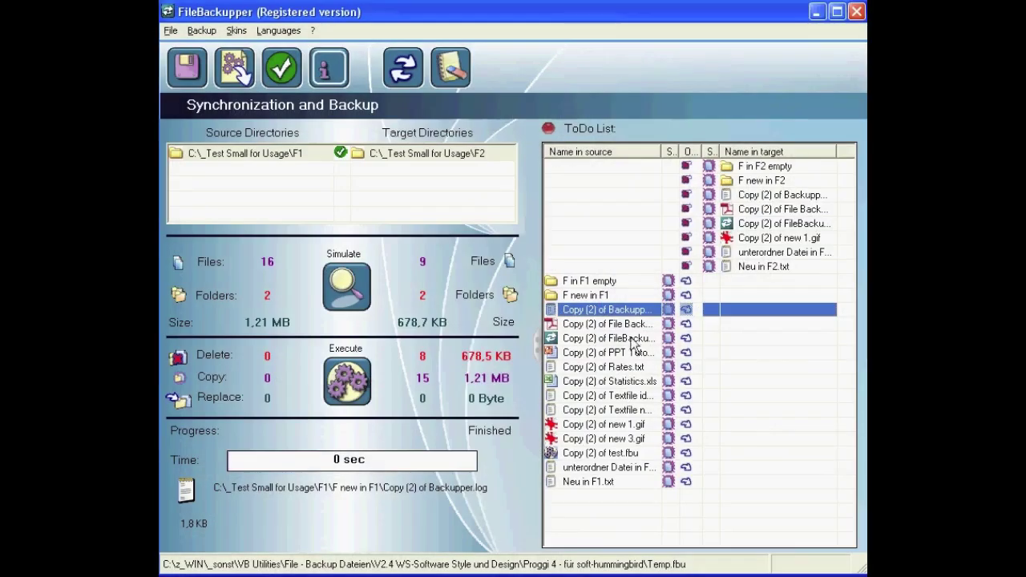
left_click(593, 367)
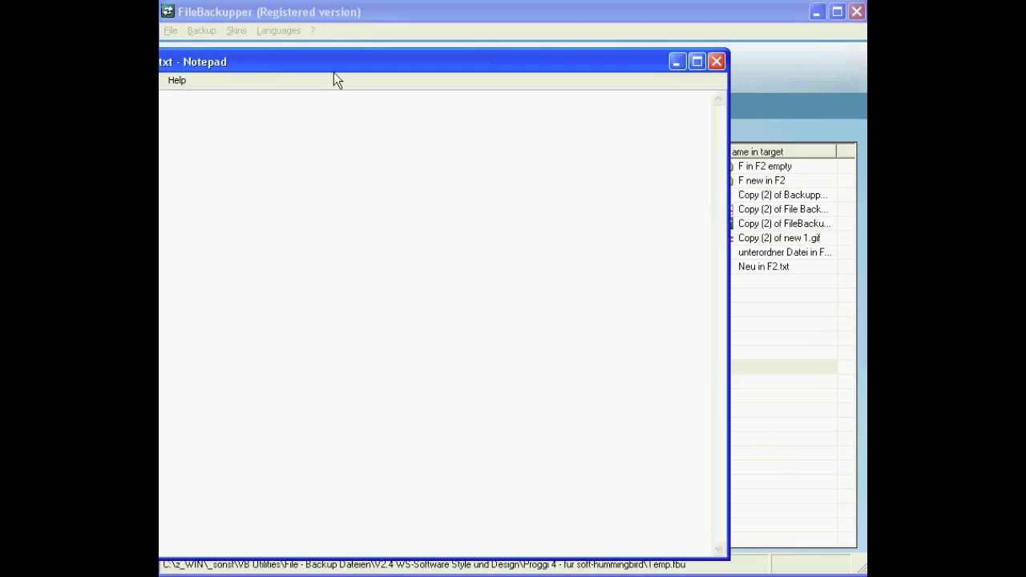
left_click_drag(329, 61, 493, 123)
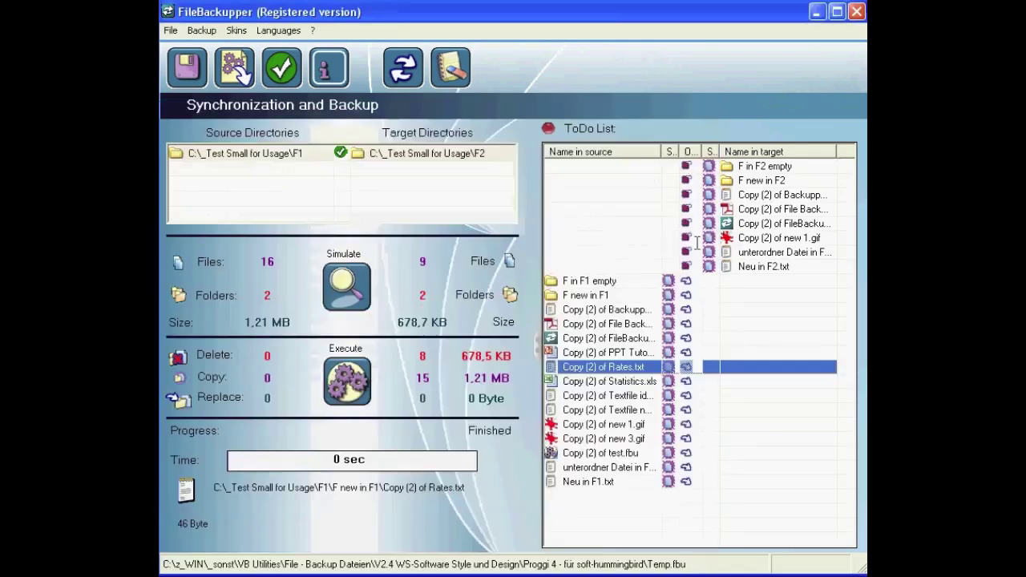
Step: Remove the ToDo list operations from "F in F2 empty" through the Copy (2) of Textfile identical in source and target.txt entry
key("Up")
left_click(649, 166)
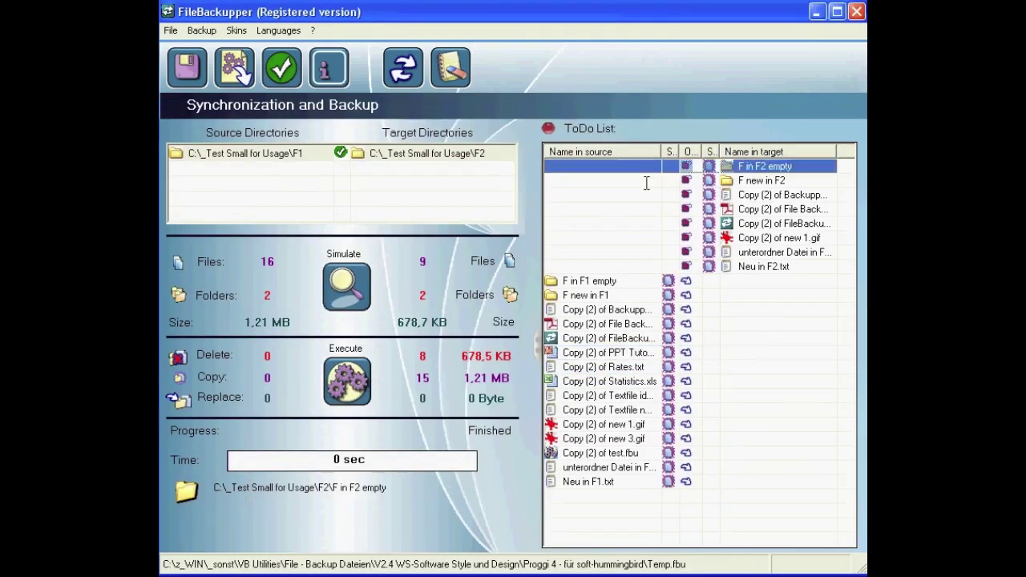
left_click(638, 395, "shift")
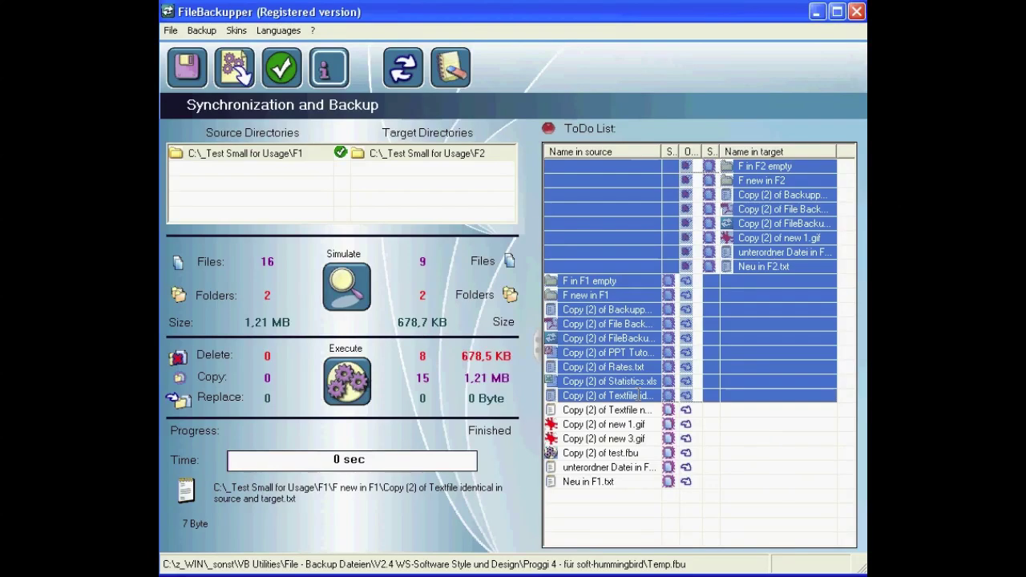
key("Delete")
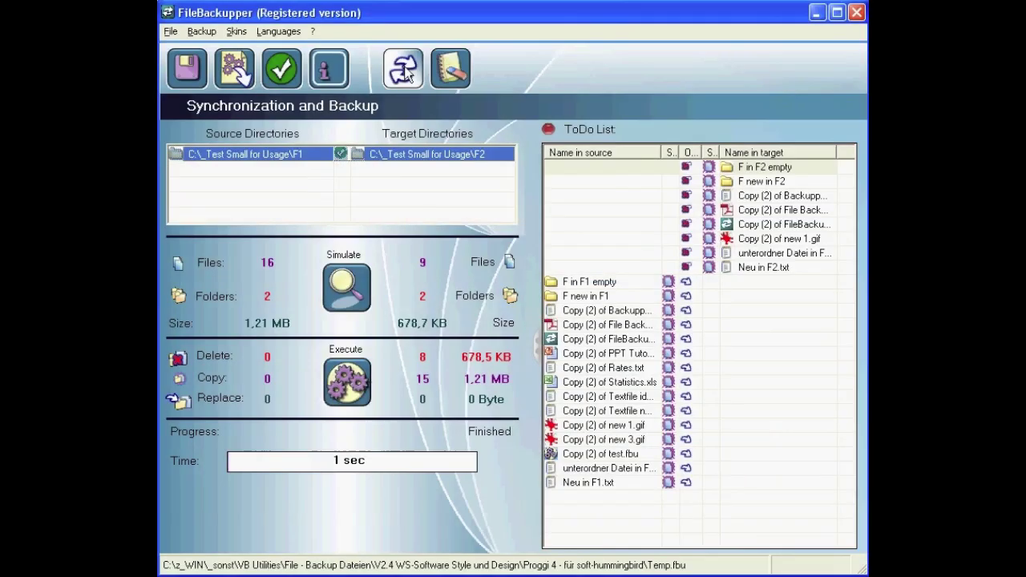
Step: Open the backup modes and examine the operations available for identical files and for files newer in the source
left_click(403, 70)
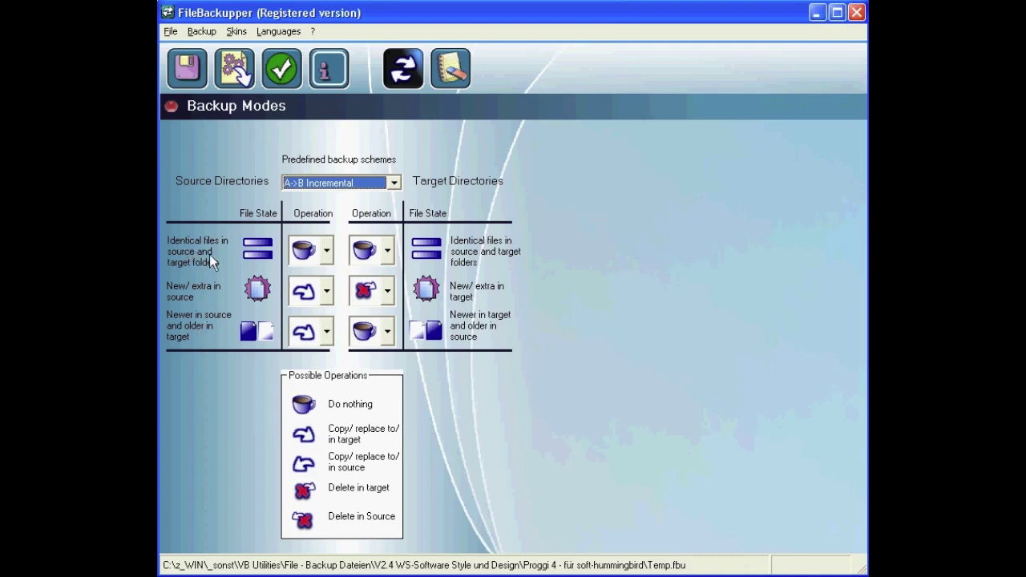
left_click(302, 250)
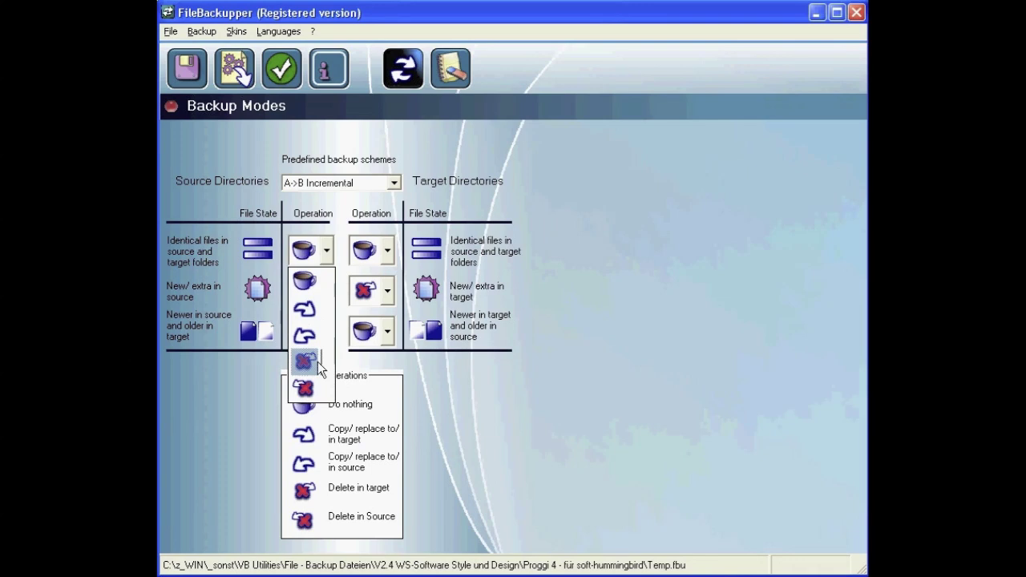
left_click(196, 298)
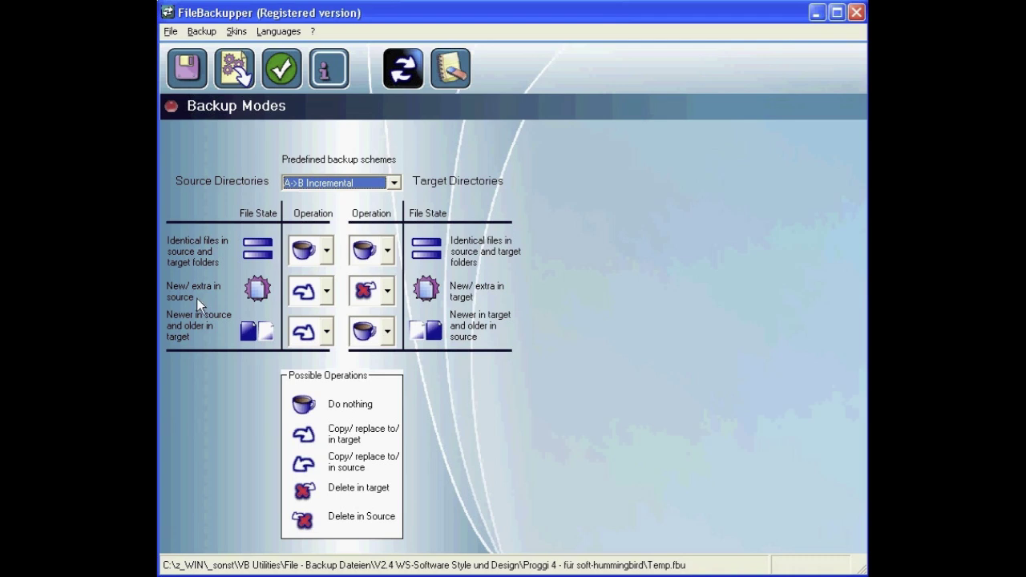
key("Tab")
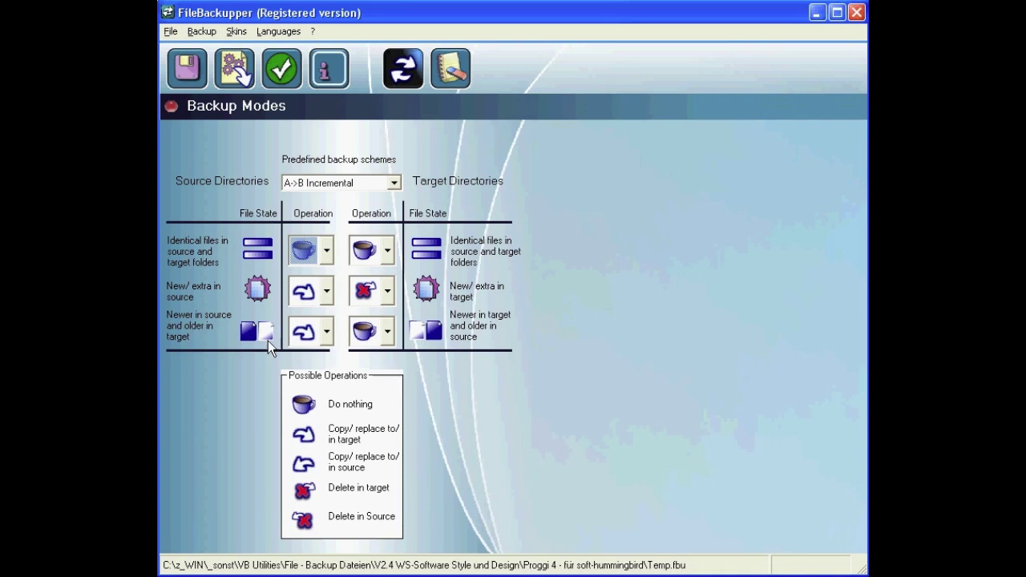
left_click(320, 334)
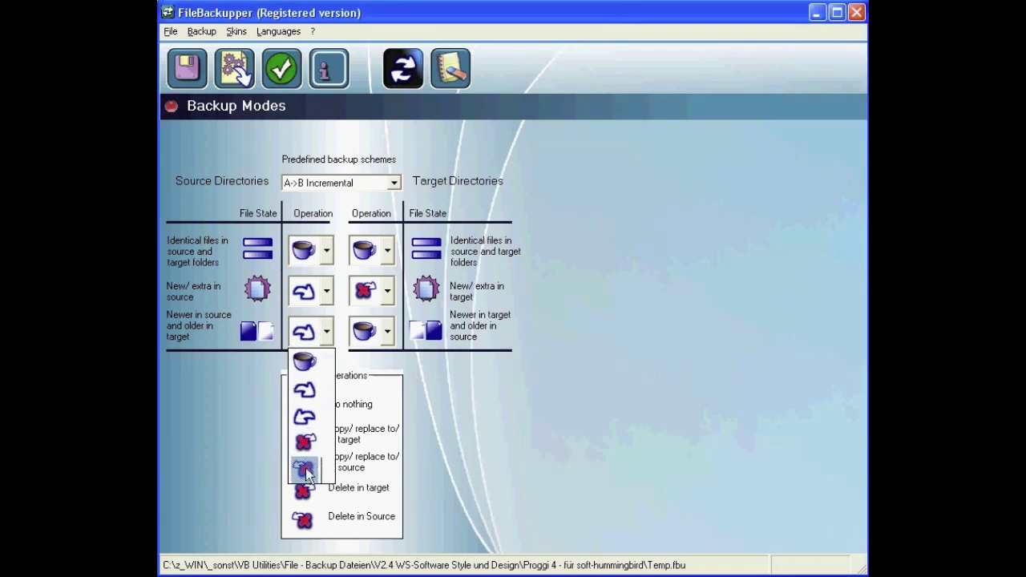
left_click(226, 477)
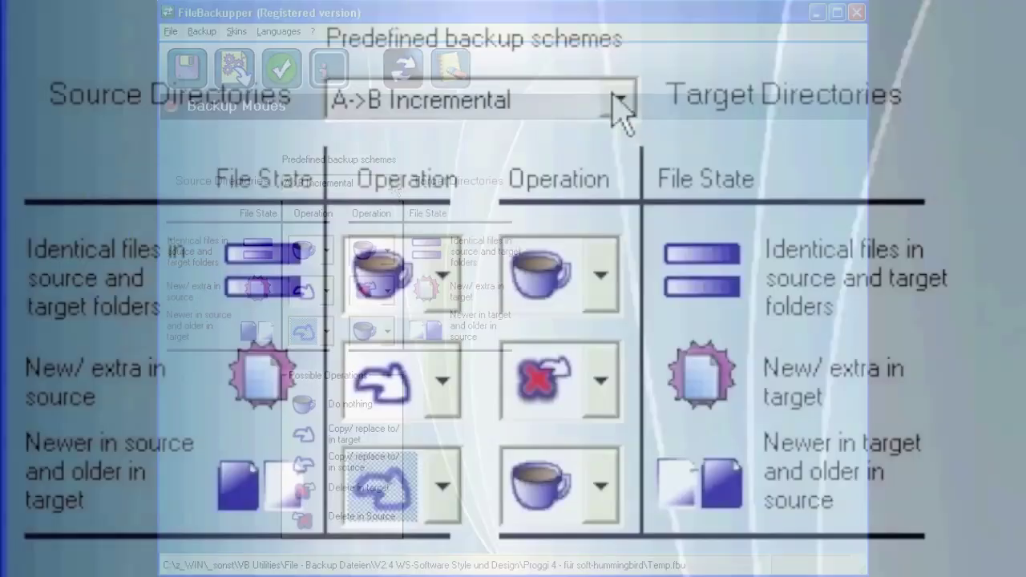
Step: Set the predefined backup scheme to A<->B Synchronization and return to the synchronization overview
left_click(394, 183)
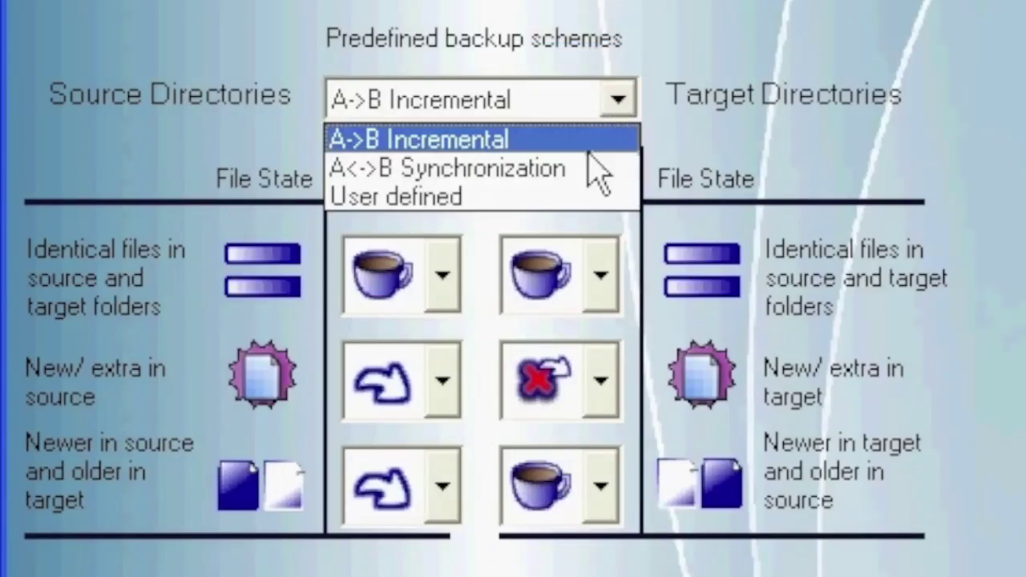
left_click(531, 139)
left_click(518, 104)
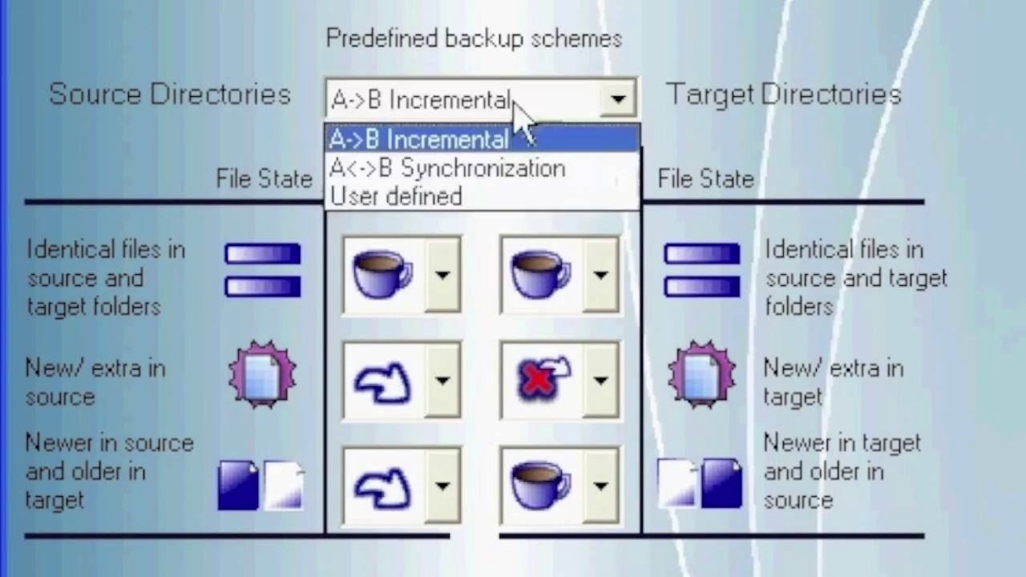
left_click(507, 171)
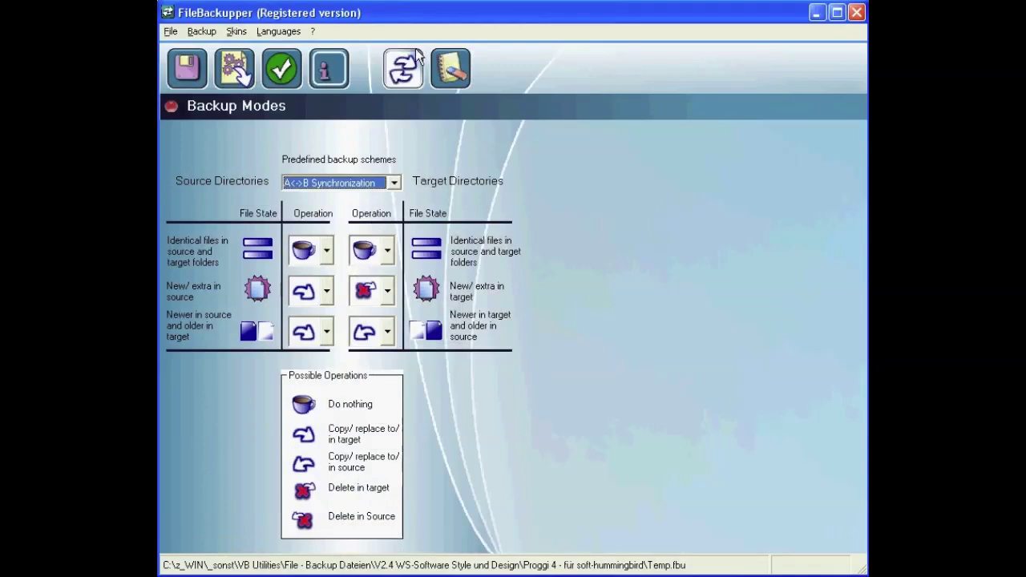
left_click(403, 68)
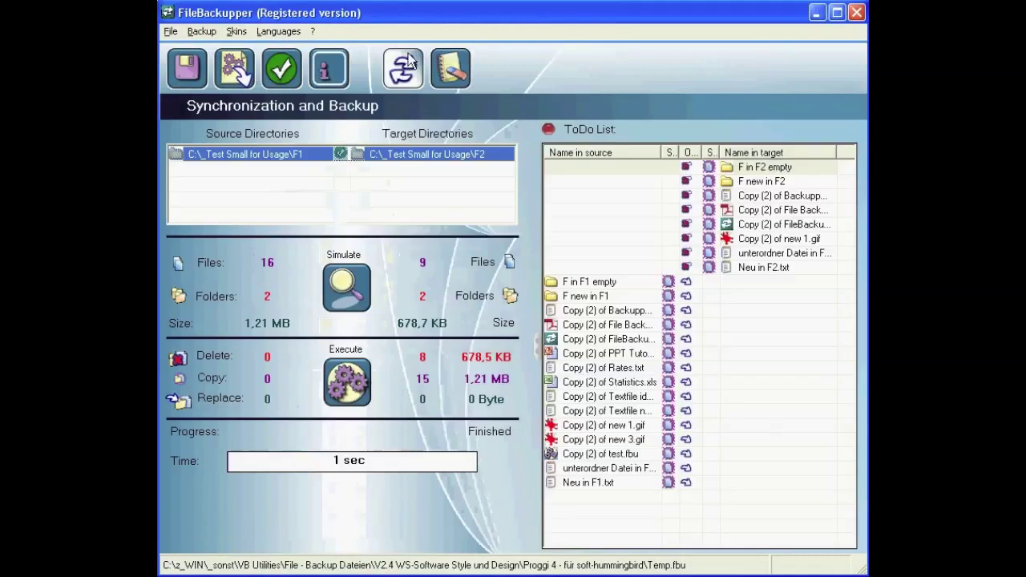
Step: Simulate the F1 and F2 pair with the synchronization scheme and execute all resulting operations
left_click(347, 290)
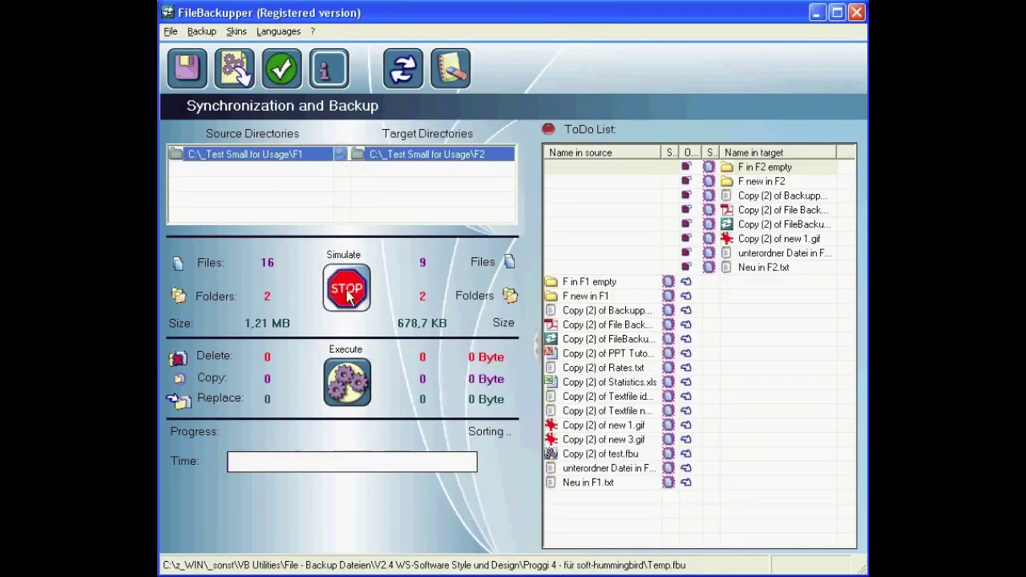
key("Return")
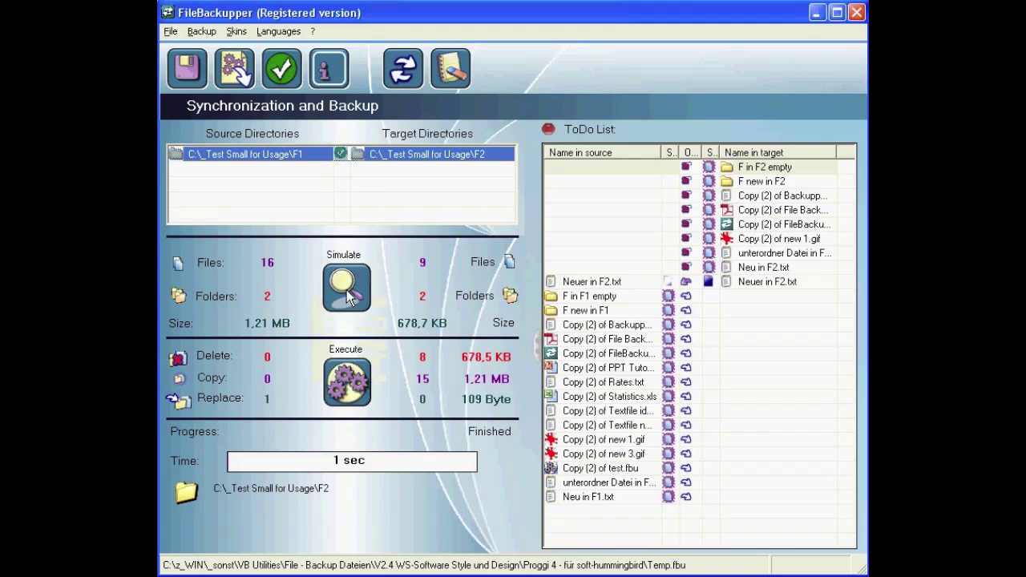
left_click(348, 389)
key("Return")
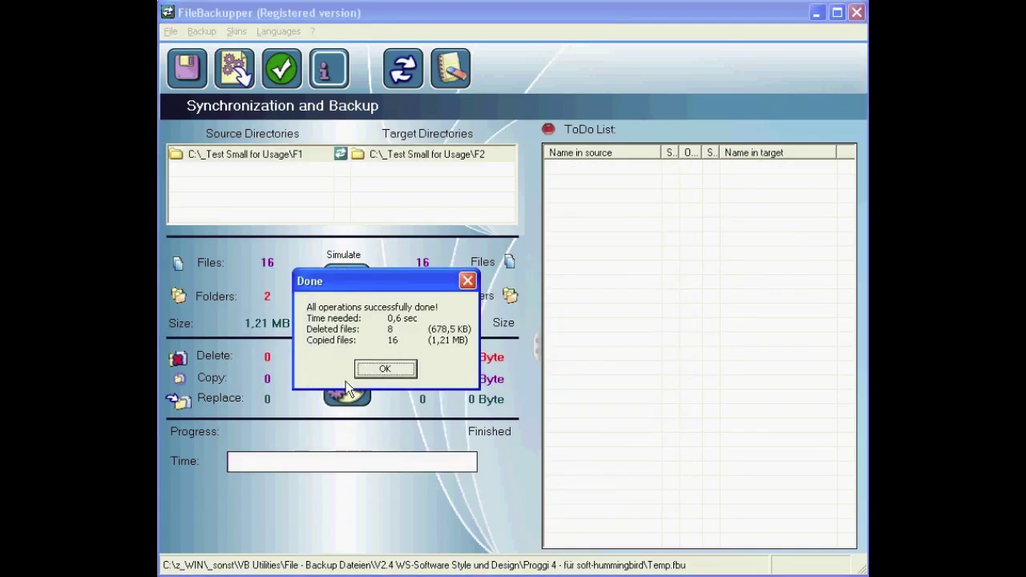
key("Return")
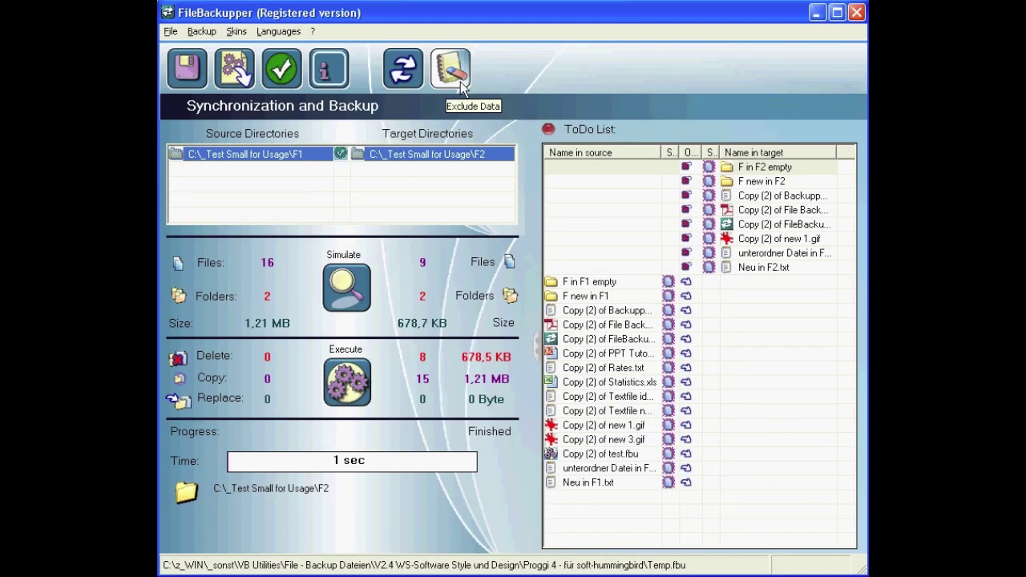
Step: Enable file exclusion and add Neuer in F1.txt from the F1 folder to the exclude list, then return to the overview
left_click(461, 84)
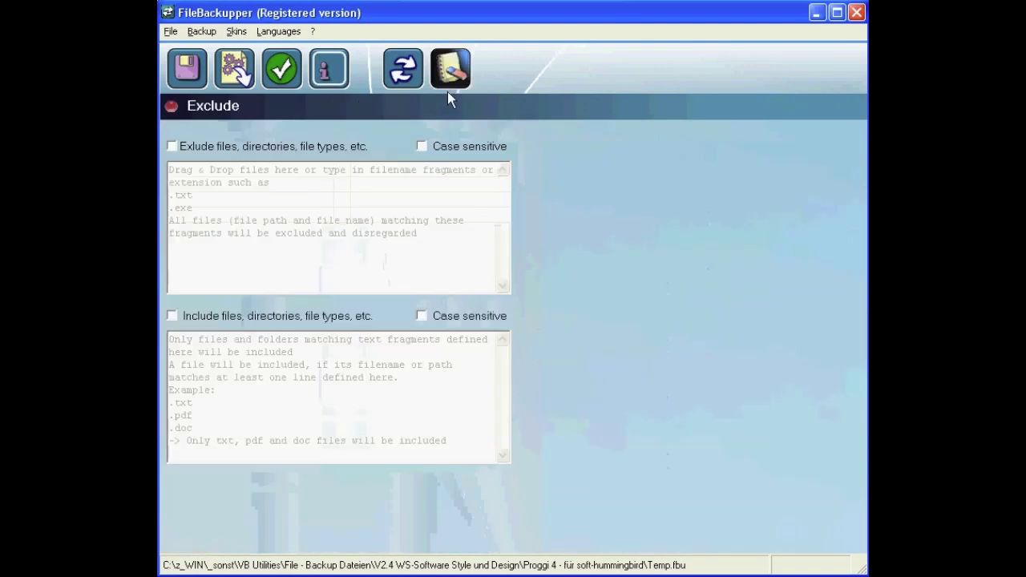
left_click(286, 147)
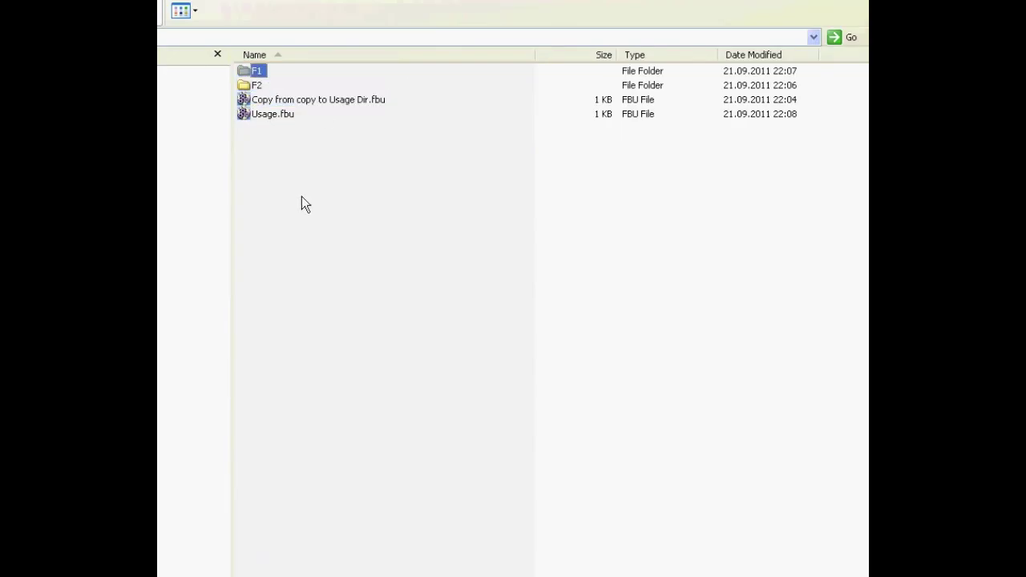
key("Return")
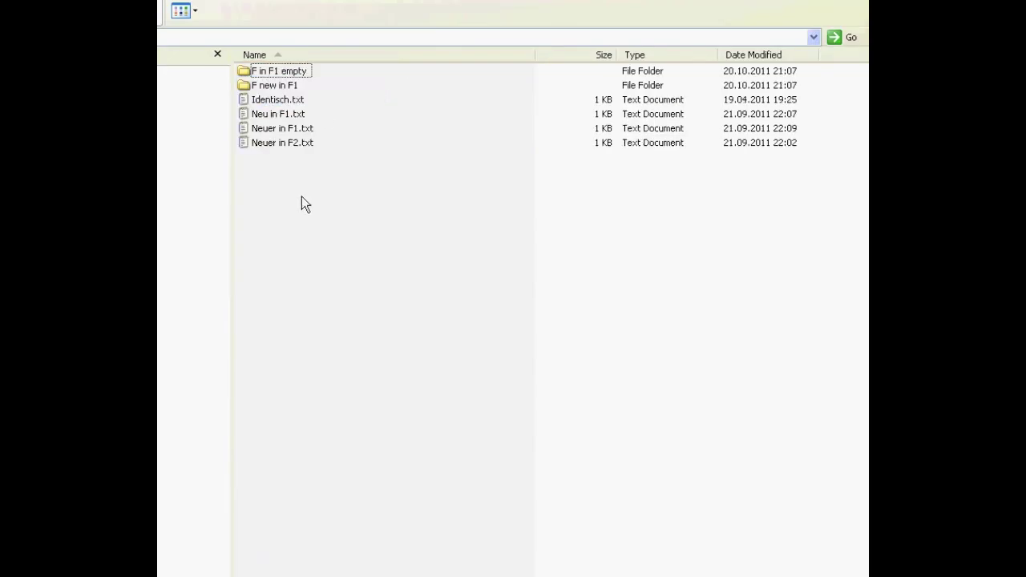
key("Down")
key("Down")
left_click_drag(291, 128, 364, 233)
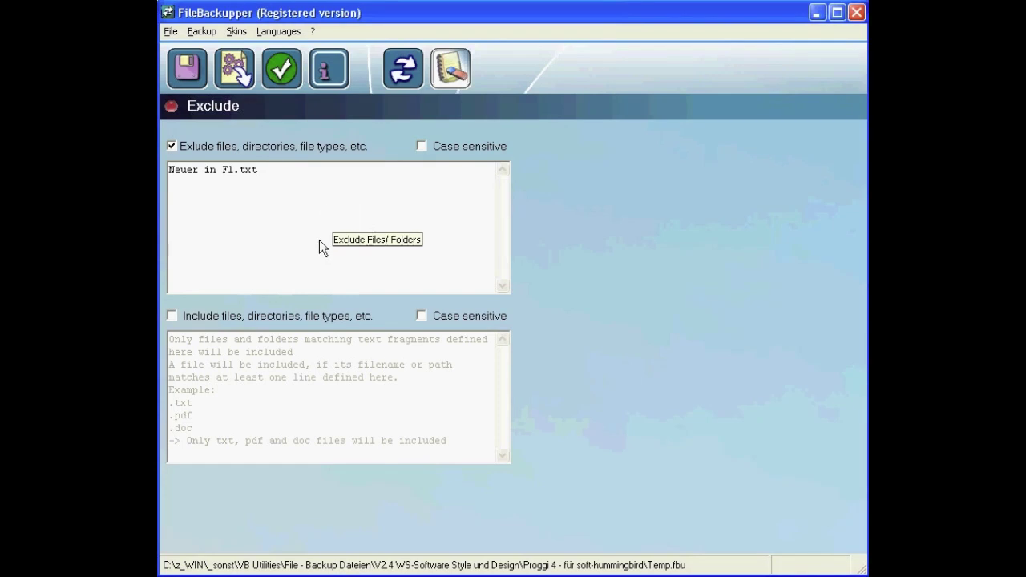
left_click(451, 77)
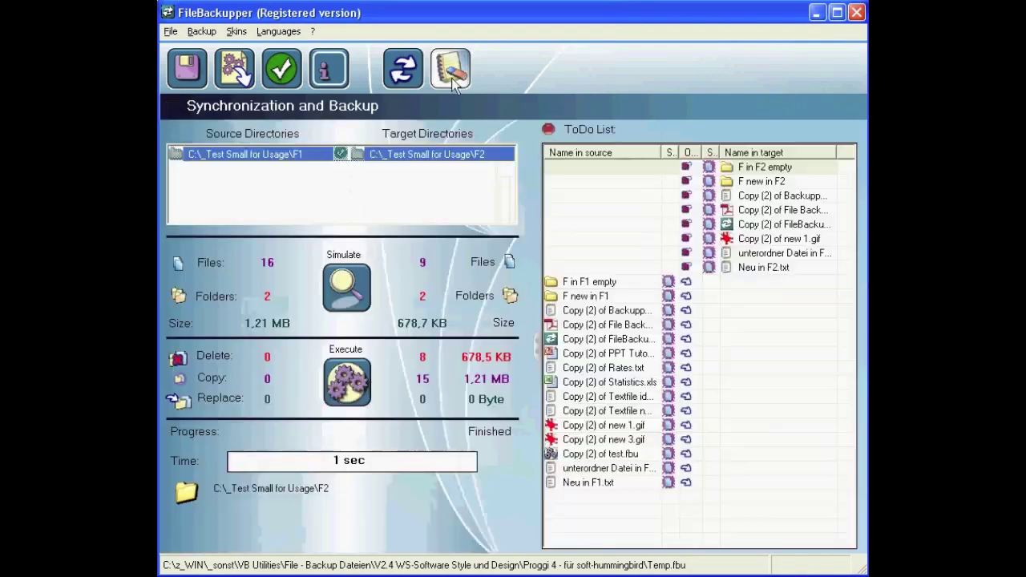
Step: Simulate the folder pair again with the exclusion enabled and execute the pending operations through to completion
left_click(346, 287)
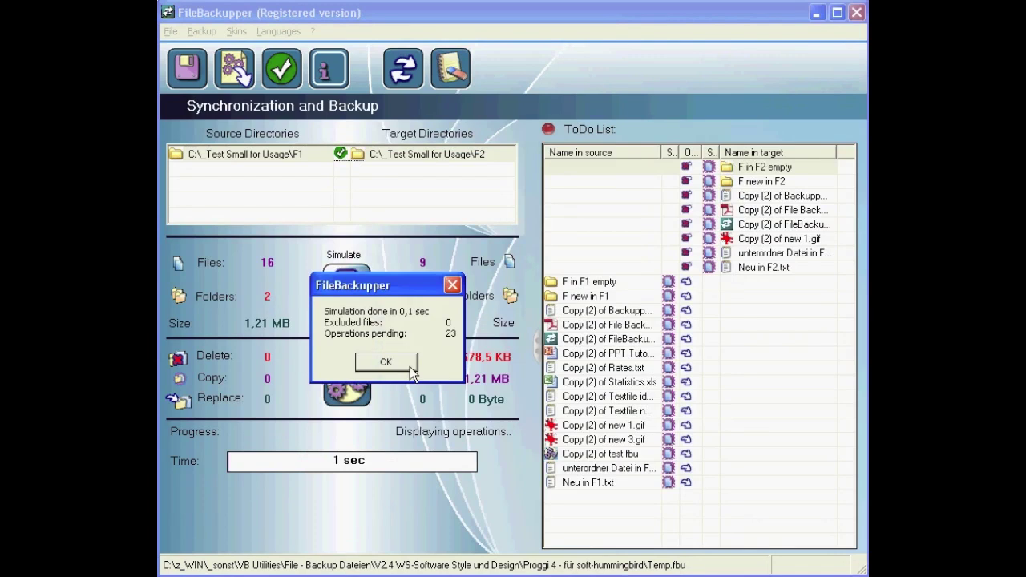
left_click(398, 363)
left_click(346, 383)
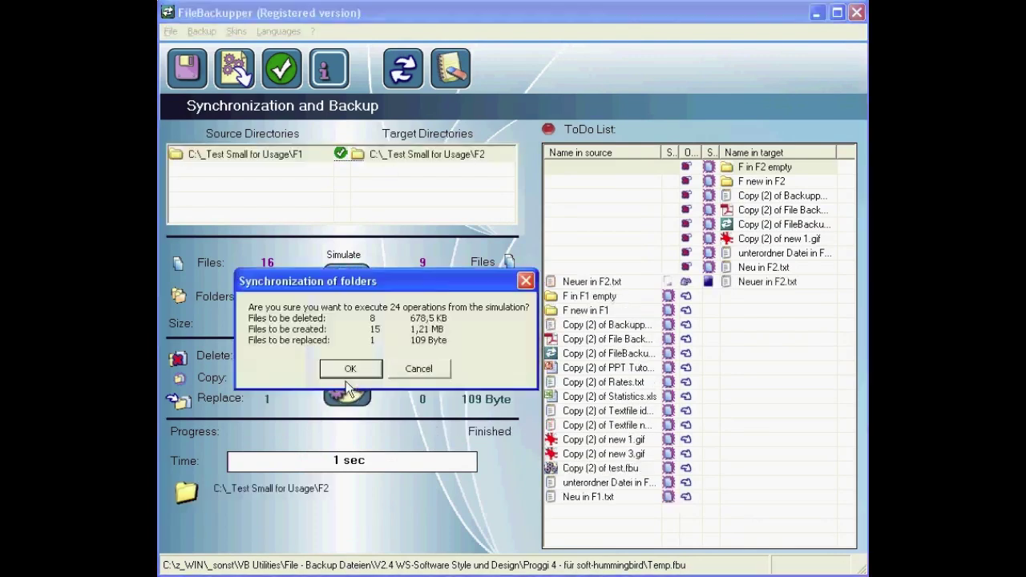
key("Return")
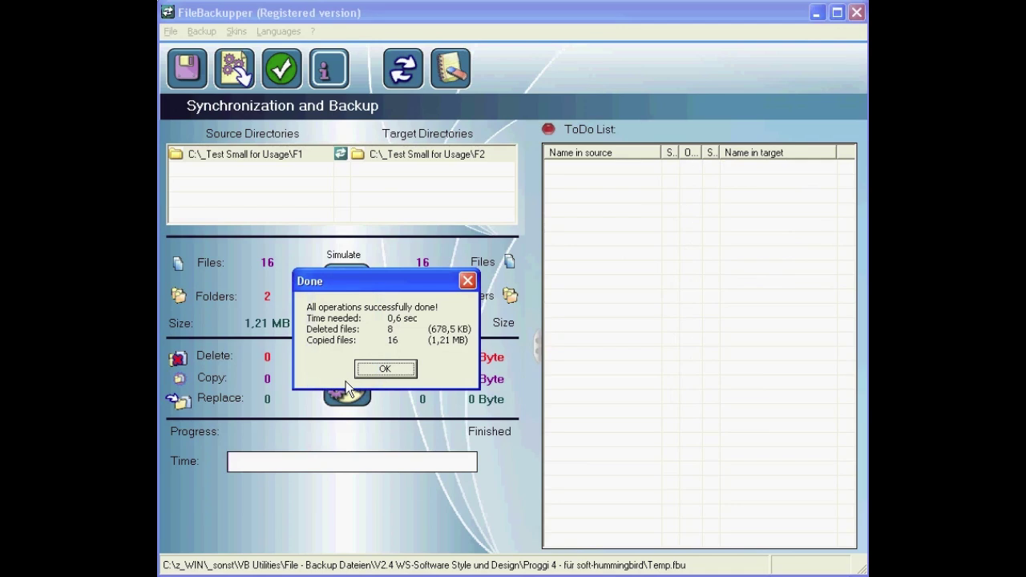
key("Return")
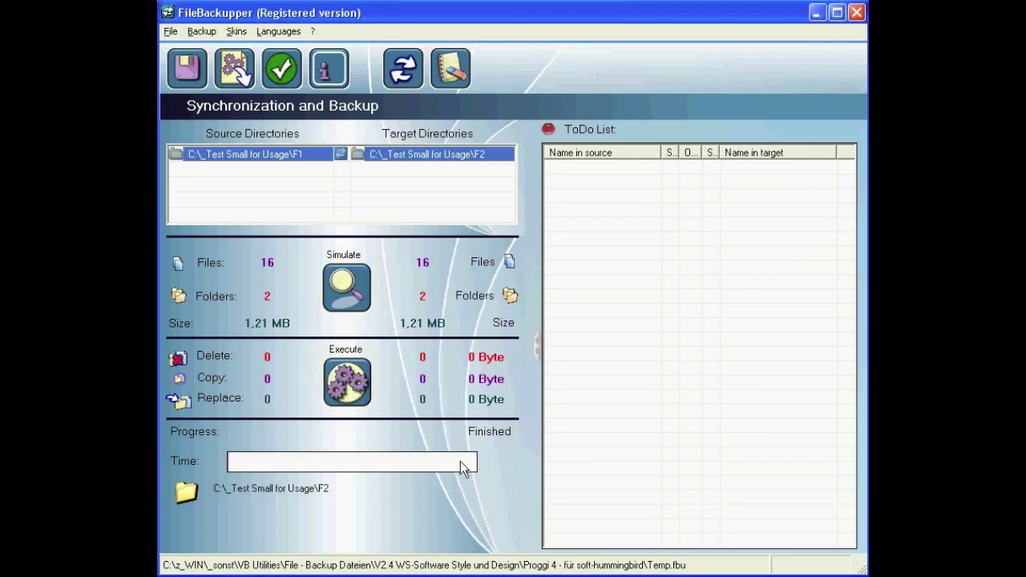